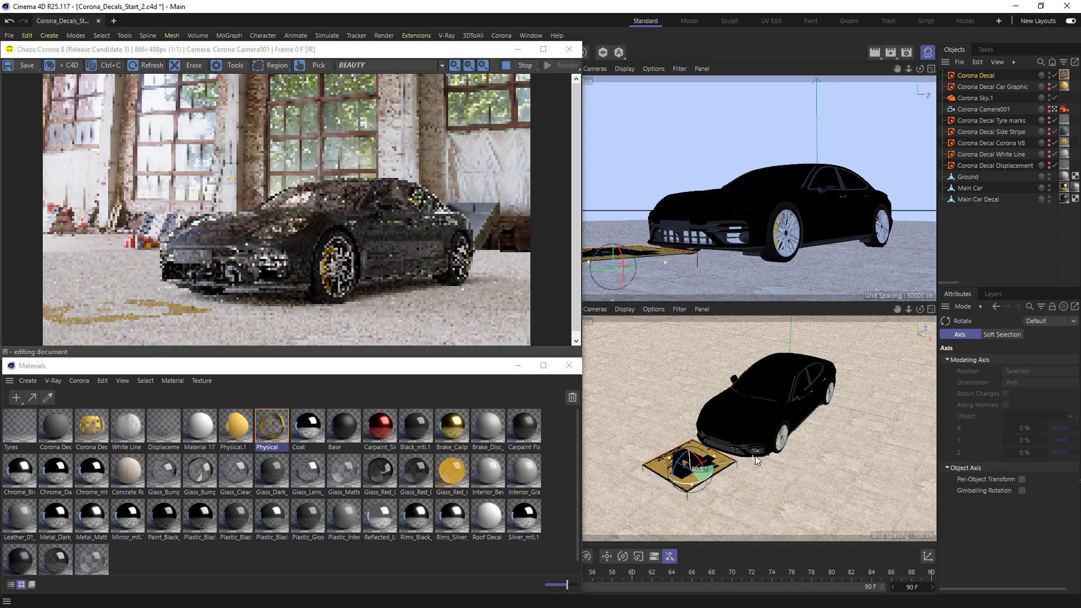
Move the Corona Decal with the number 4 across the floor and set its size to 161.26 by 145.26 cm
key(e)
drag(673, 467, 703, 486)
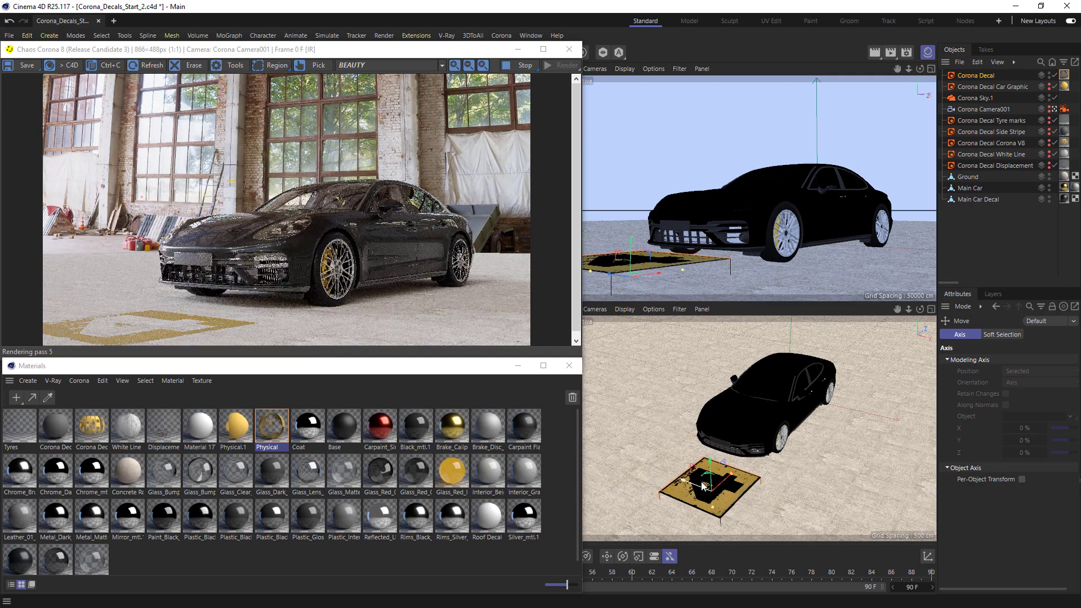
click(751, 487)
click(962, 346)
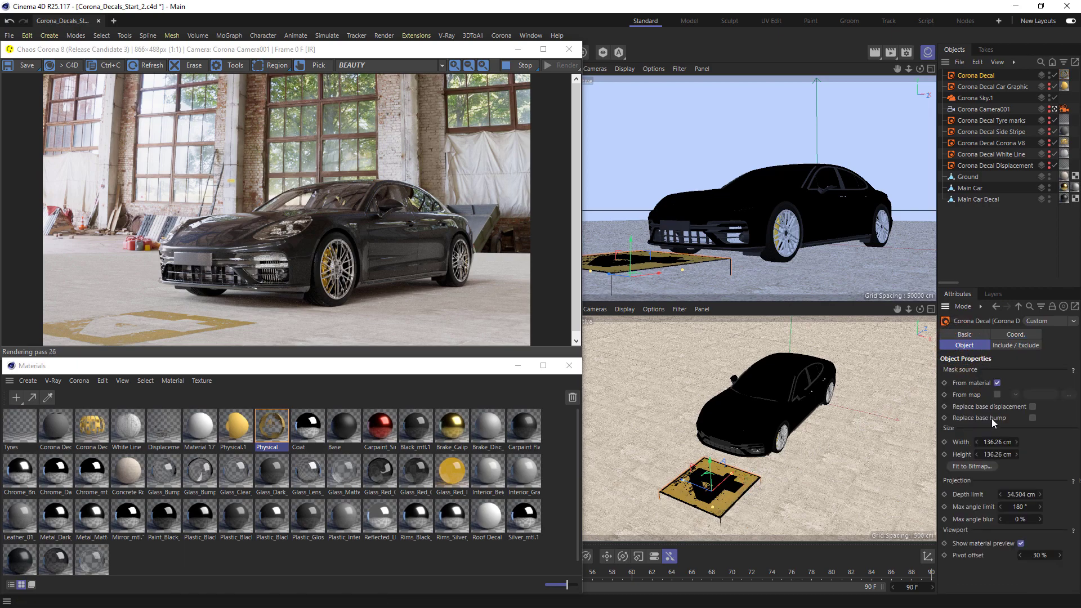
drag(992, 454, 977, 442)
click(991, 442)
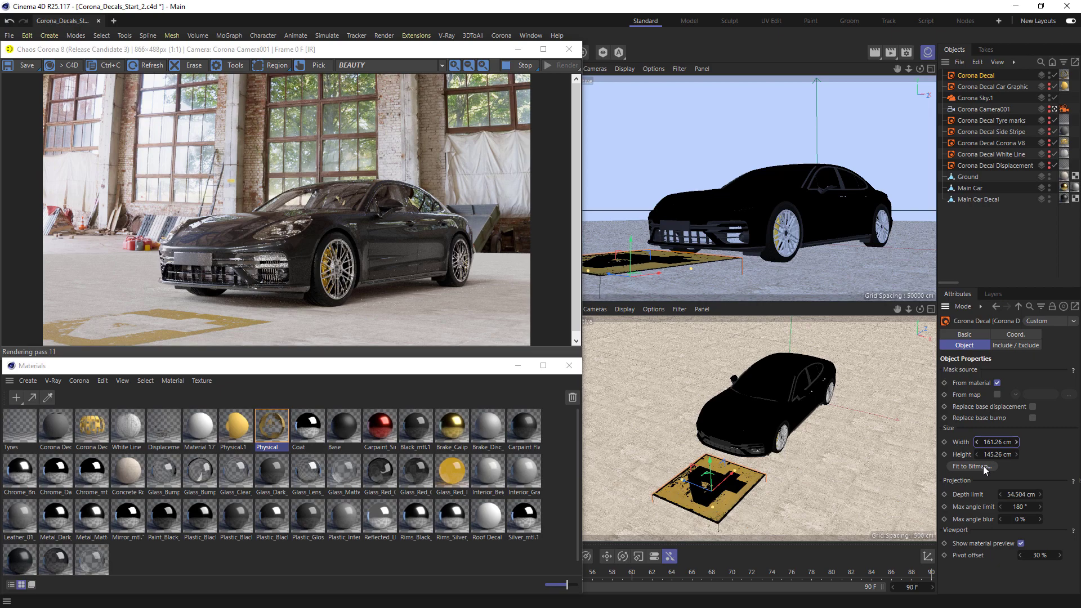
Fit the floor decal's aspect ratio to the bitmap TexturesCom_LettersNumbers0132_2_S.jpg
click(983, 465)
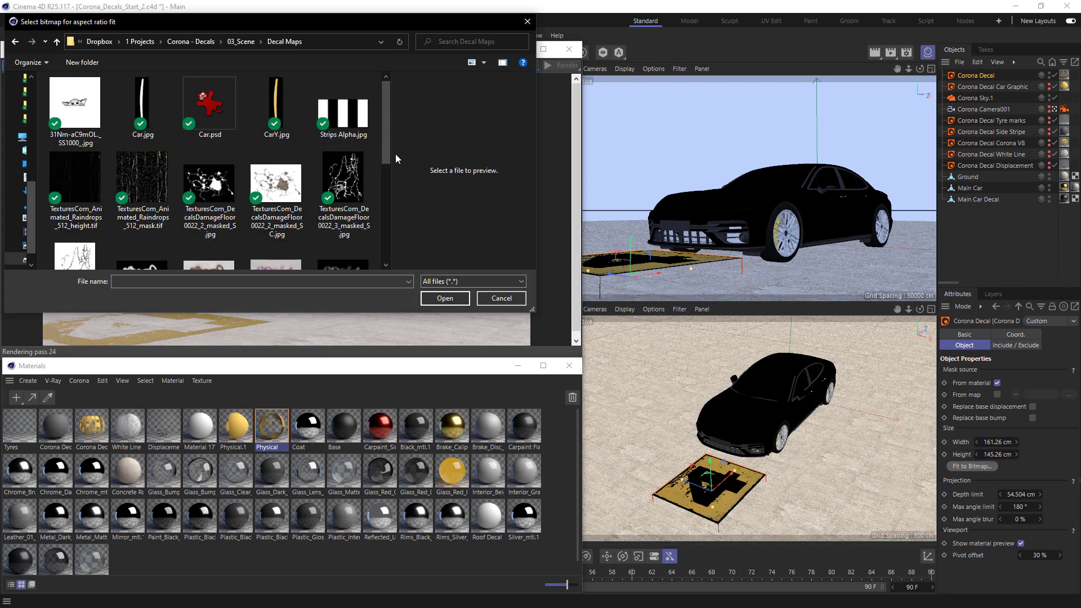
drag(385, 147, 384, 231)
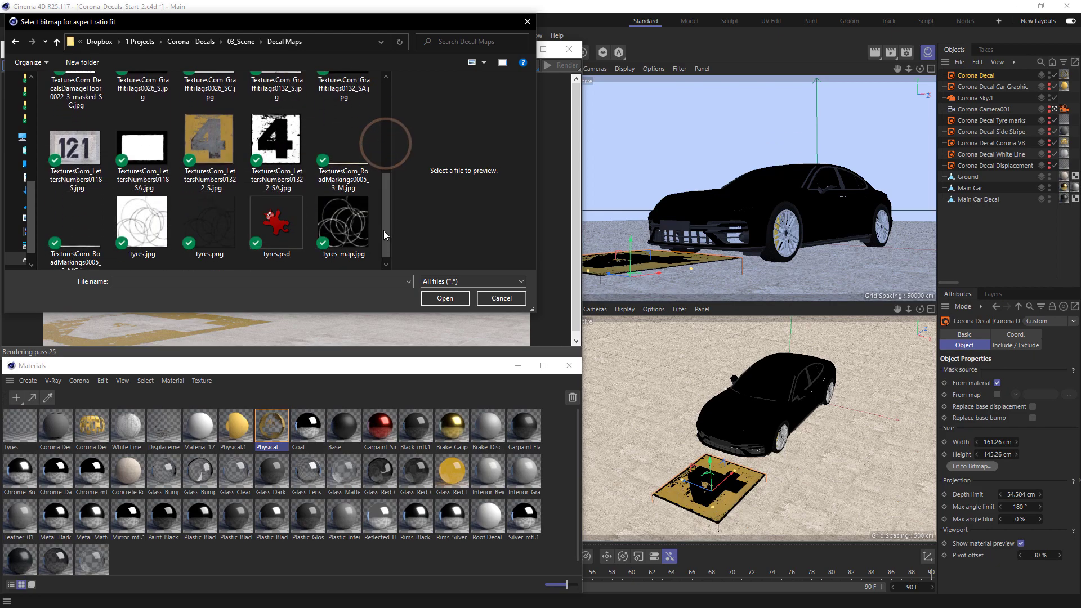
double_click(227, 144)
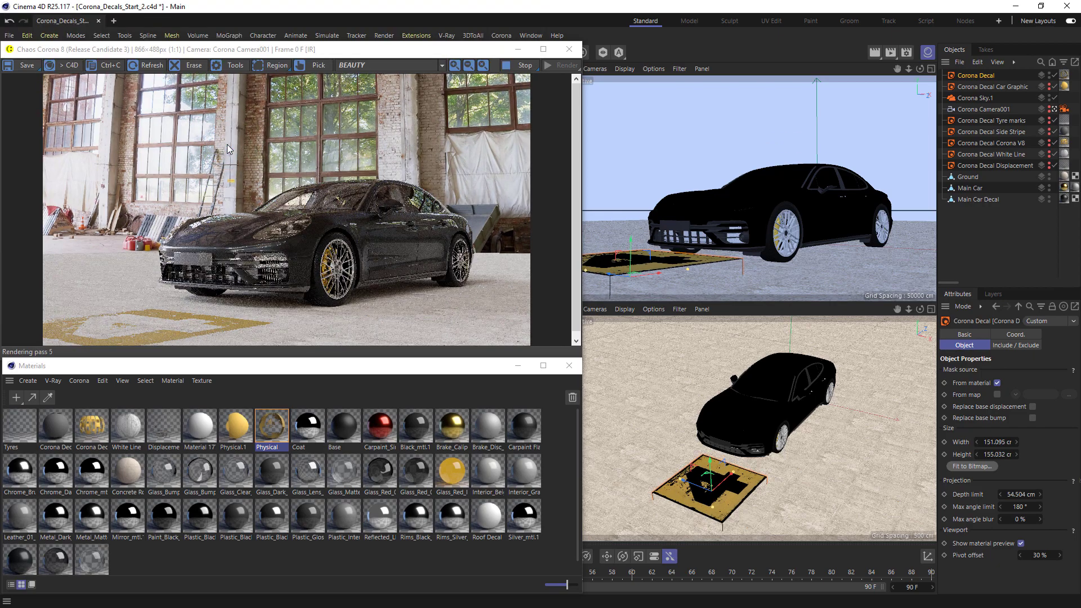
Set the floor decal's depth limit to 88.504 cm while it is raised, and lower it back toward the ground
drag(711, 466, 708, 428)
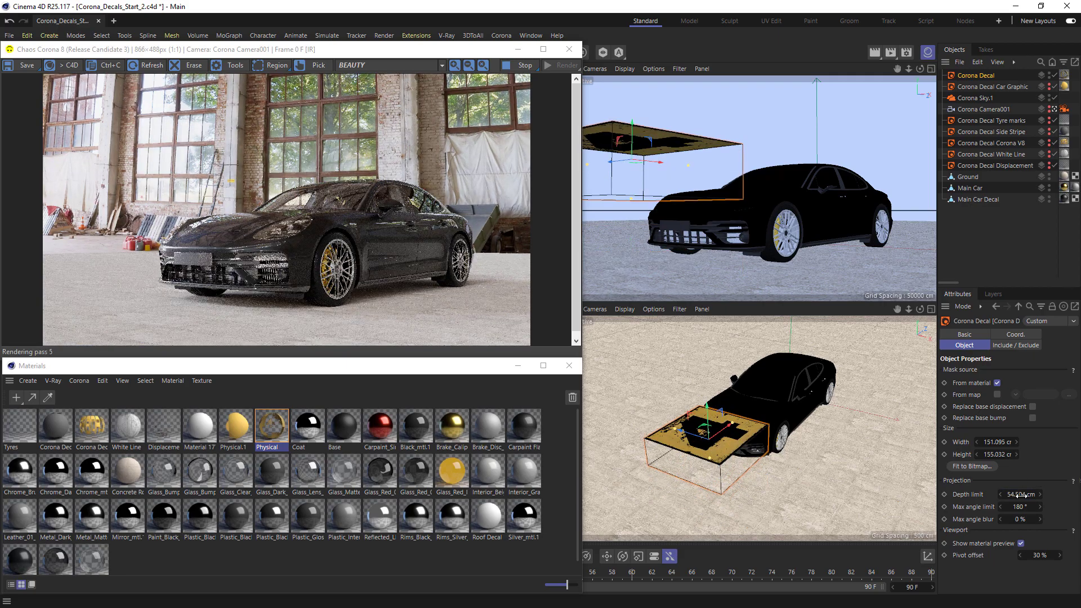
drag(1019, 494, 779, 489)
drag(706, 406, 714, 460)
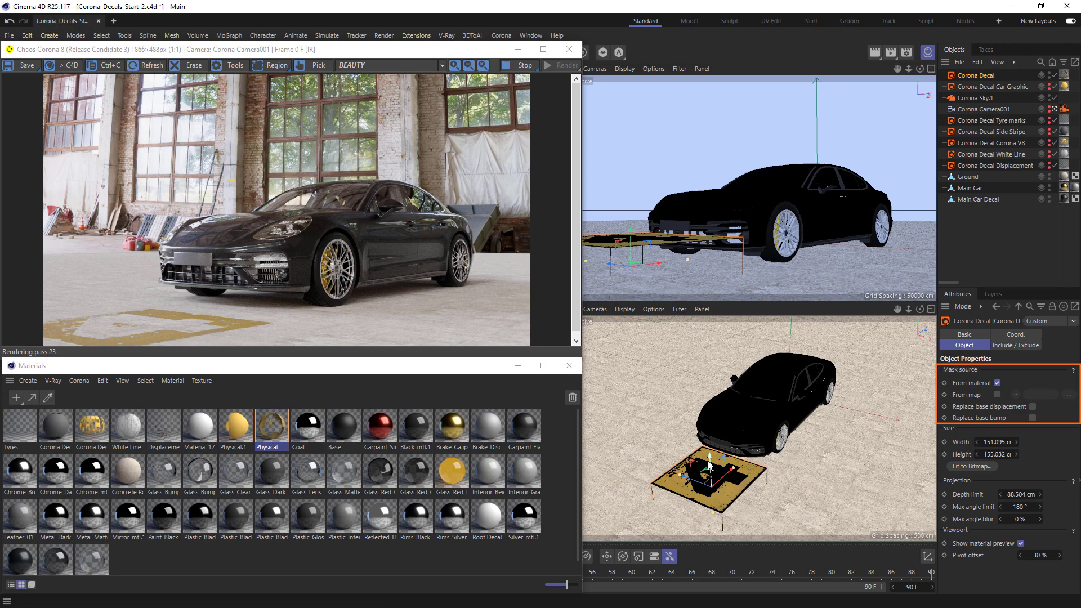
Examine the opacity texture of the Physical material used by the floor decal
double_click(274, 426)
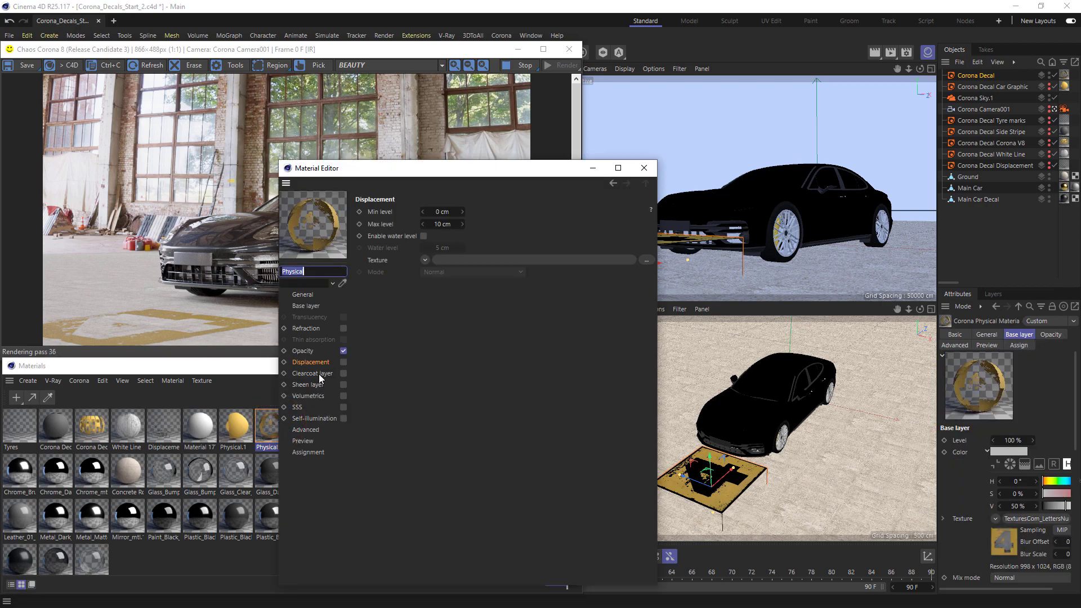
click(307, 353)
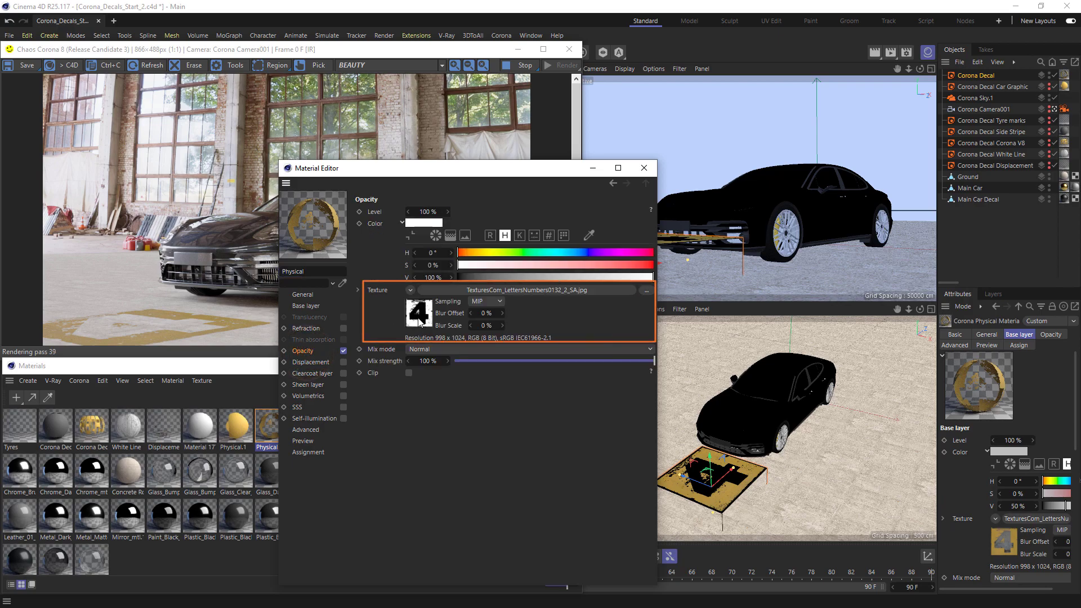
click(640, 169)
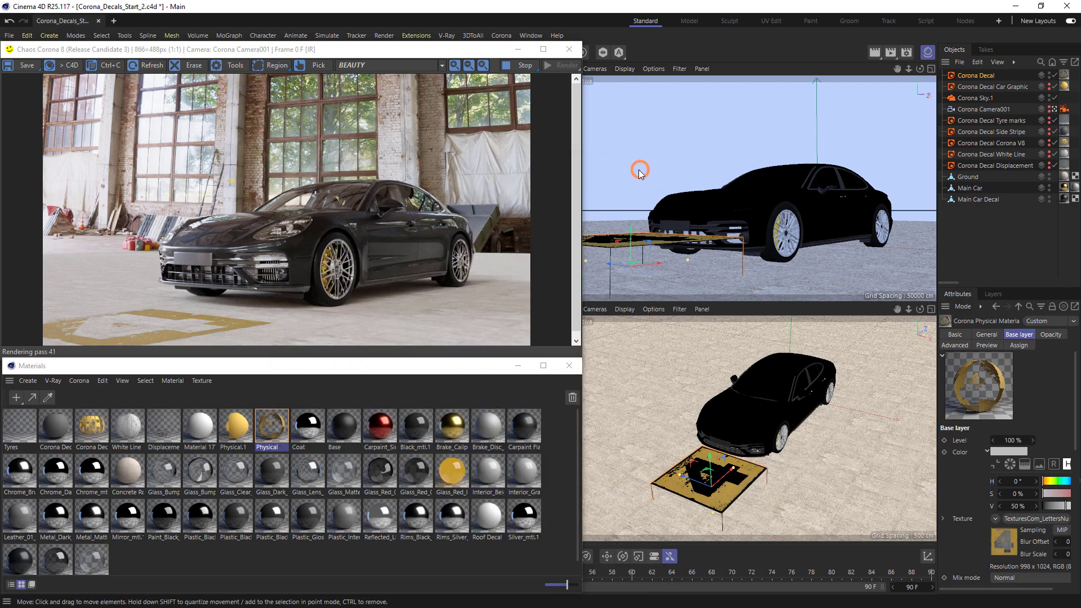
Try Strips Alpha.jpg as the floor decal's mask map, and return the mask source to From material
click(965, 75)
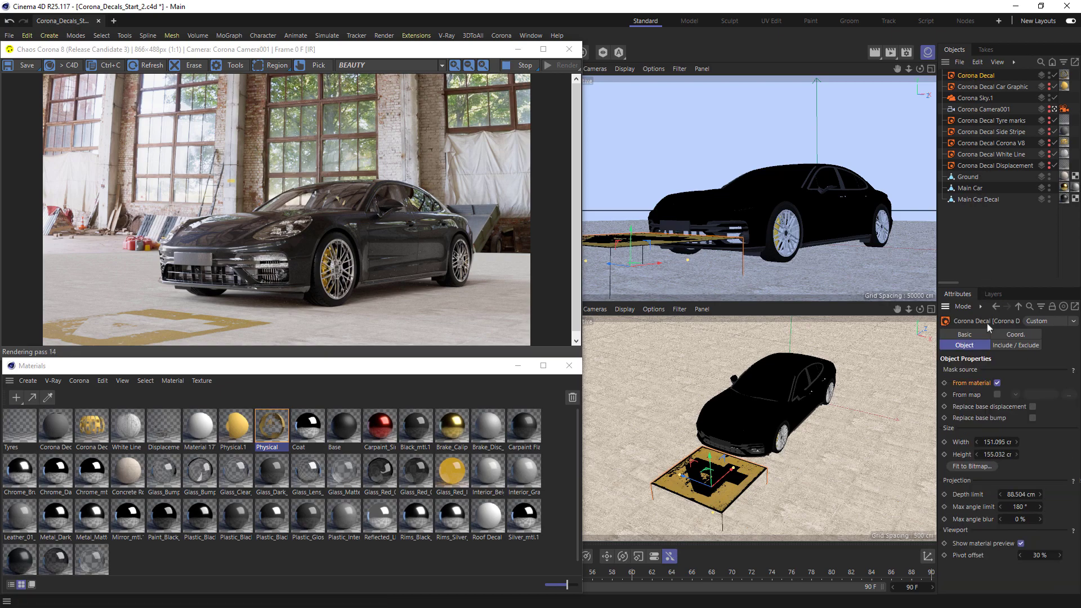
click(996, 394)
click(1068, 396)
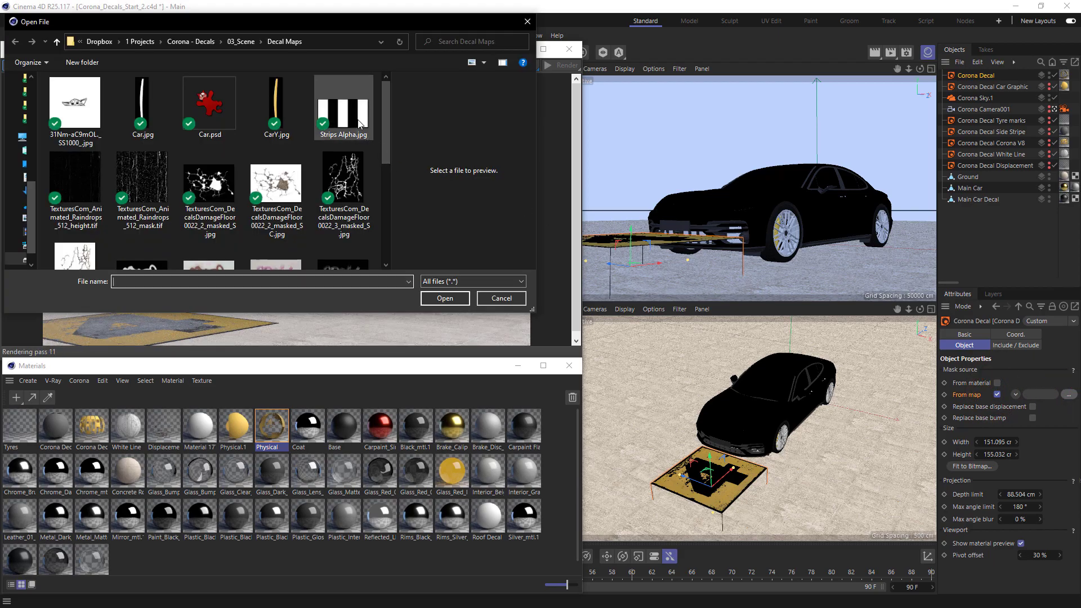
double_click(342, 110)
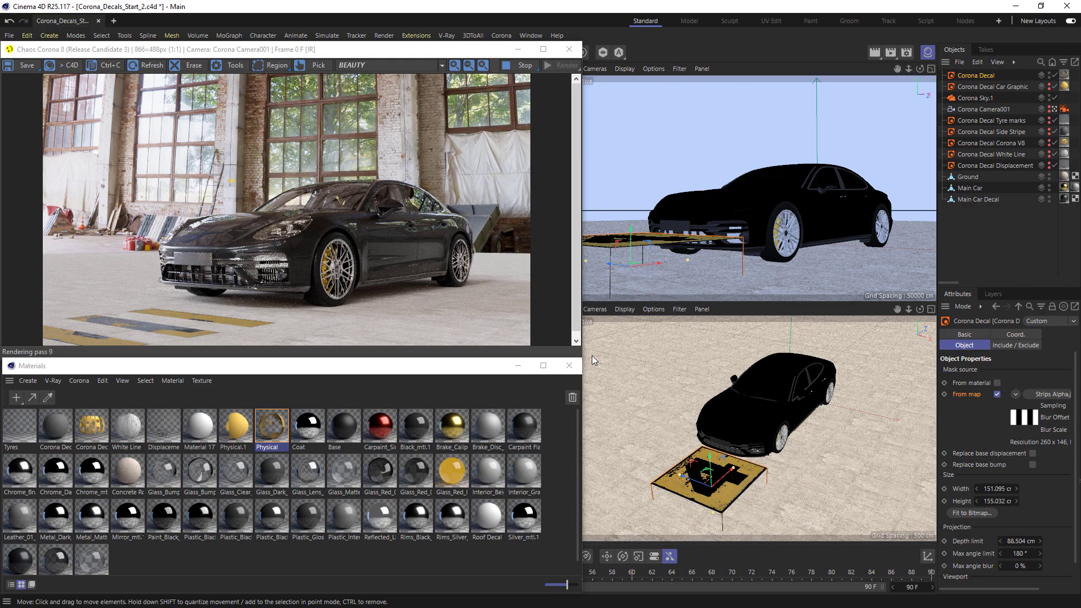
click(997, 383)
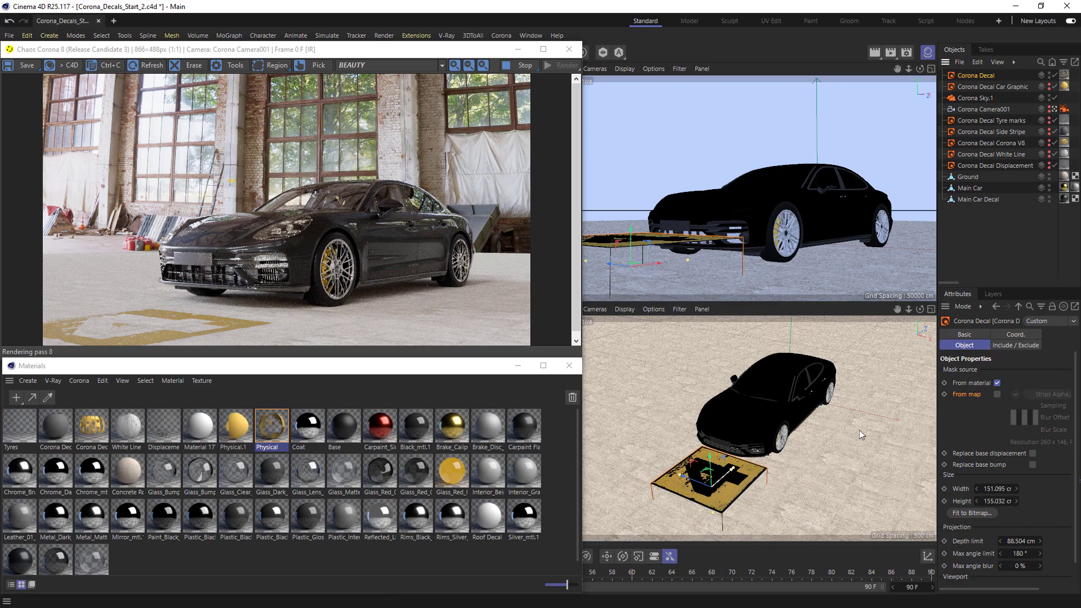
Make the Corona Decal Car Graphic visible and set its max angle limit to 90°
click(1049, 86)
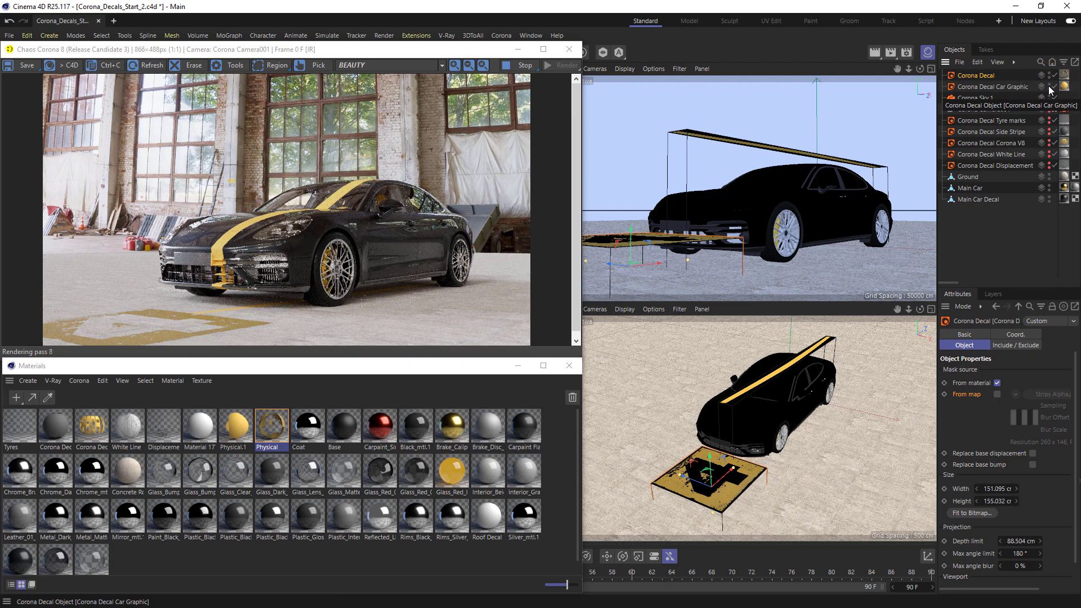
click(1019, 86)
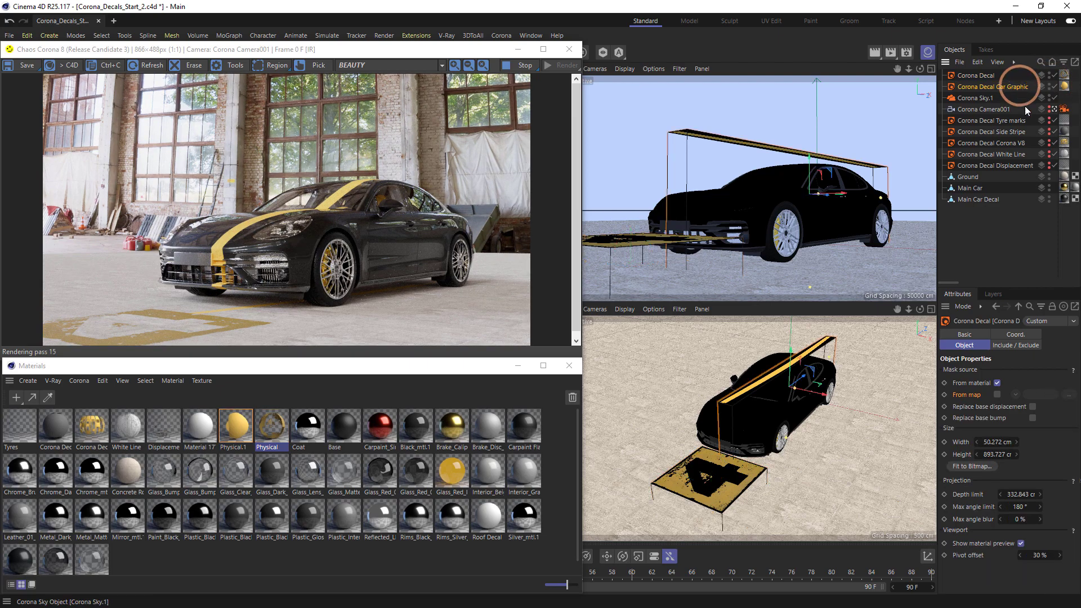
click(1017, 507)
text(90)
key(Return)
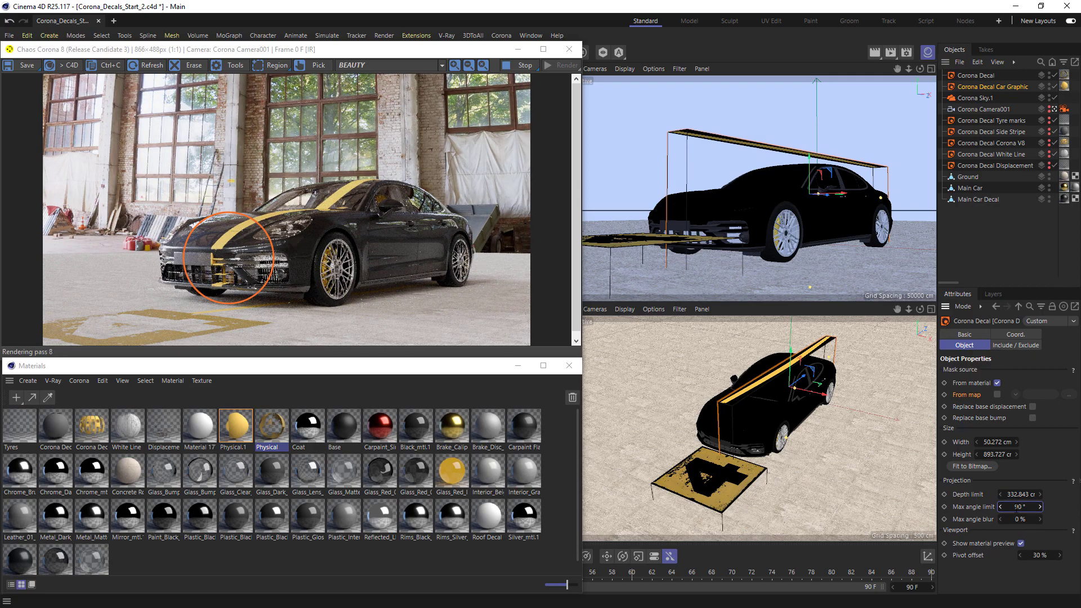
Set the Car Graphic decal's max angle limit to 50°
click(1017, 506)
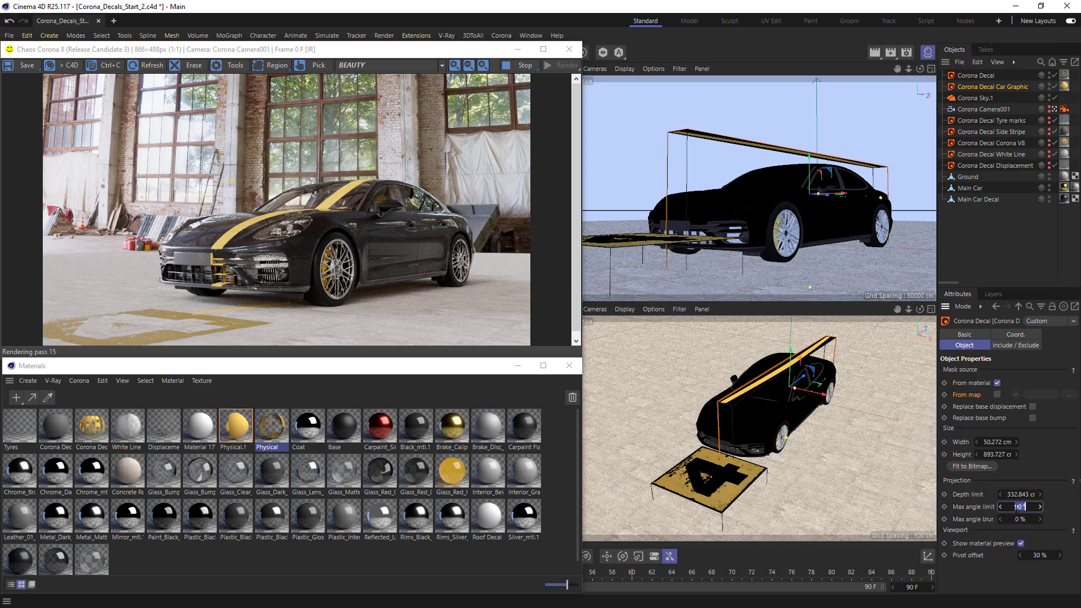
text(50)
key(Return)
Try a max angle blur of 50% on the Car Graphic decal and reset it to 0%
click(1018, 519)
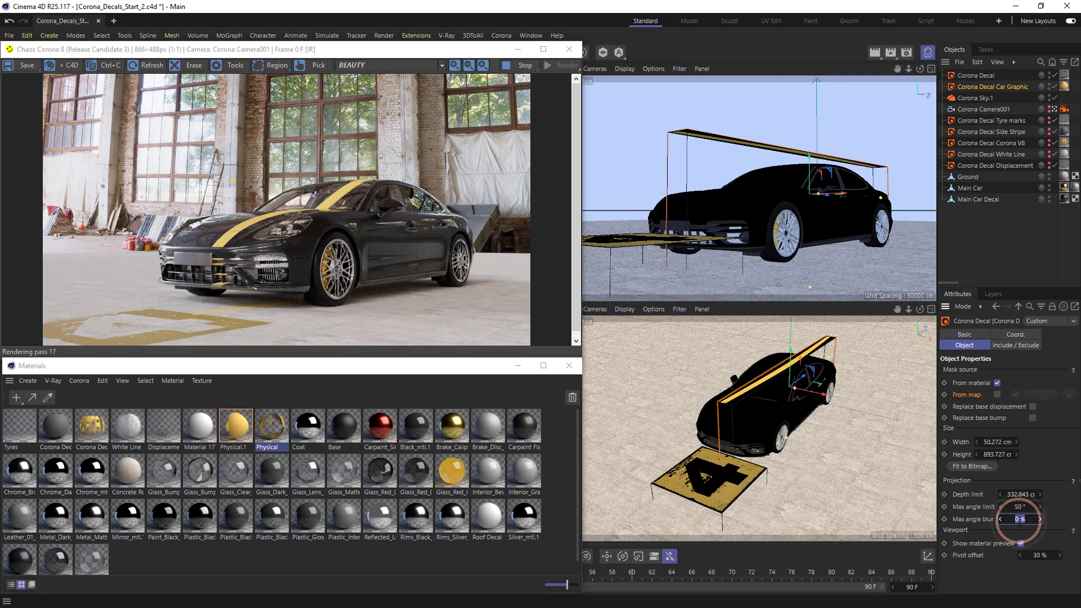
key(Return)
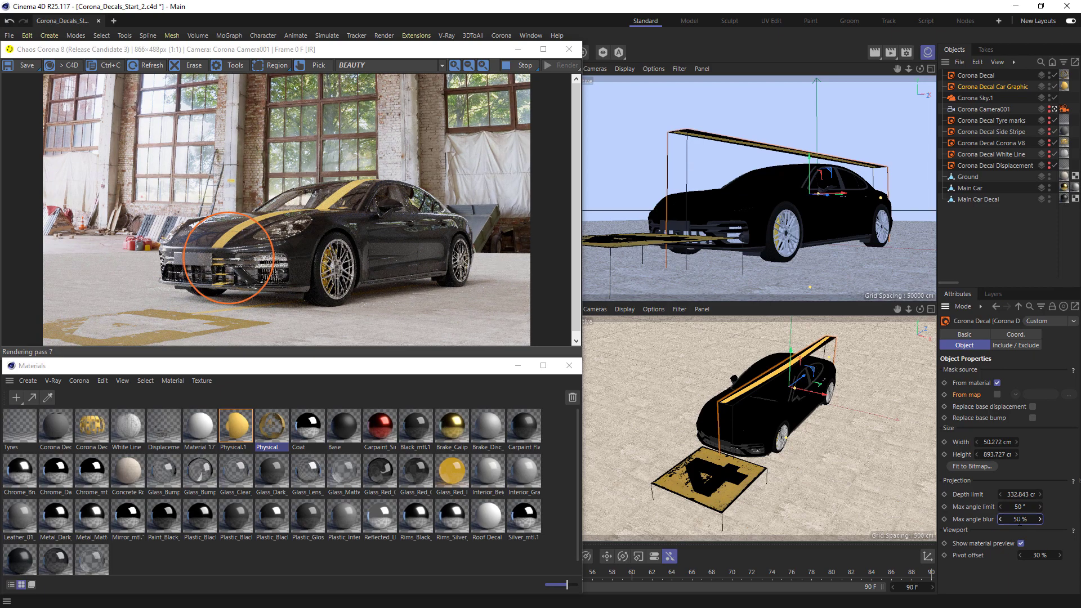
double_click(1019, 521)
text(0)
key(Return)
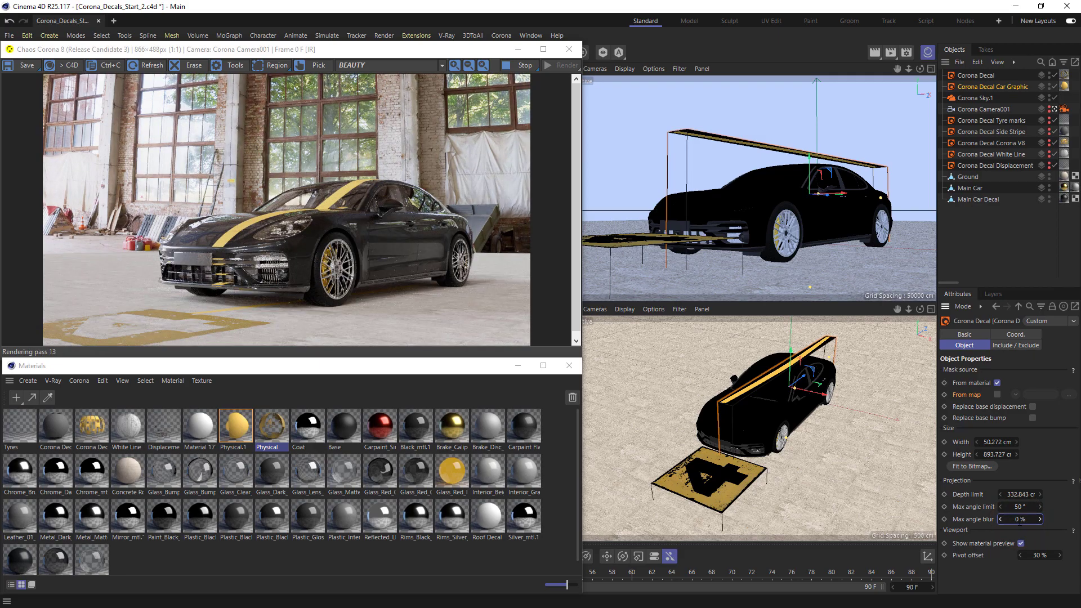
Add Ground to the Car Graphic decal's list of excluded objects
click(1032, 346)
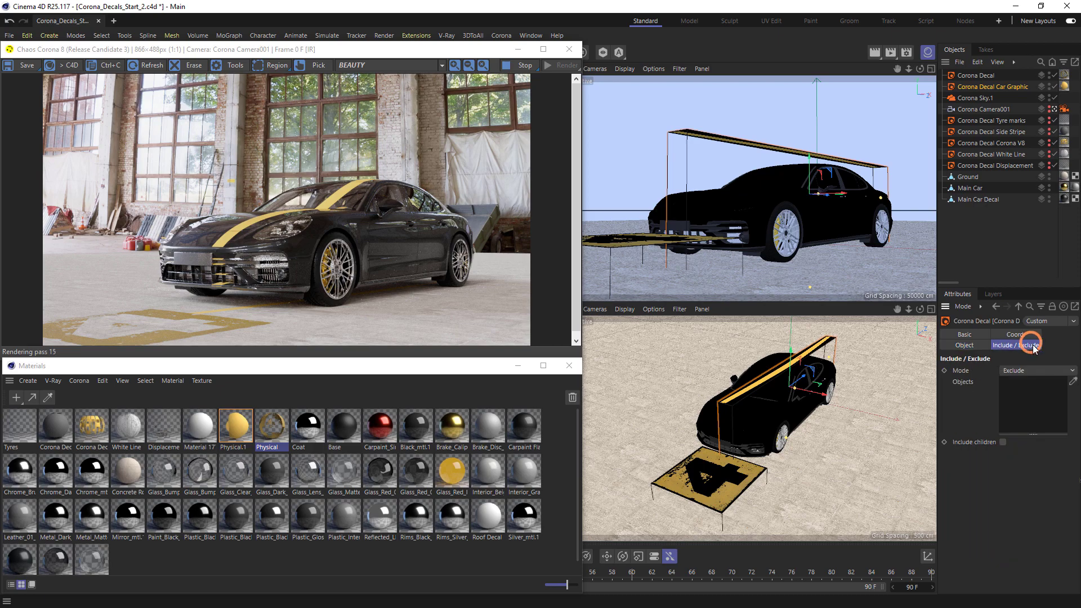
click(1074, 383)
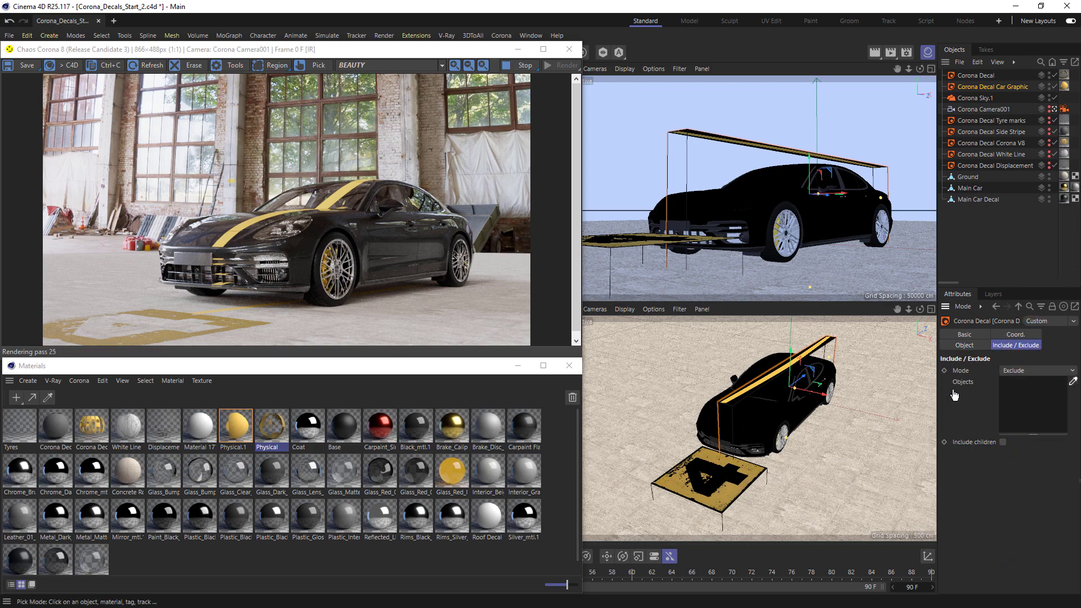
click(912, 404)
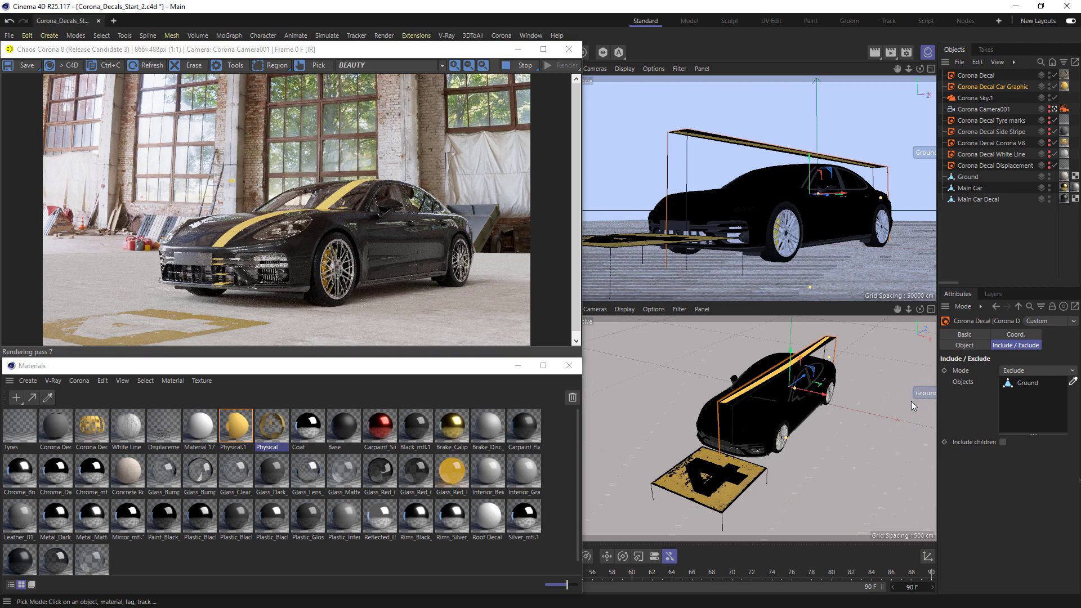
Exclude Main Car from the Car Graphic decal, using Lines display in the perspective view for picking, and restore Gouraud Shading
click(624, 309)
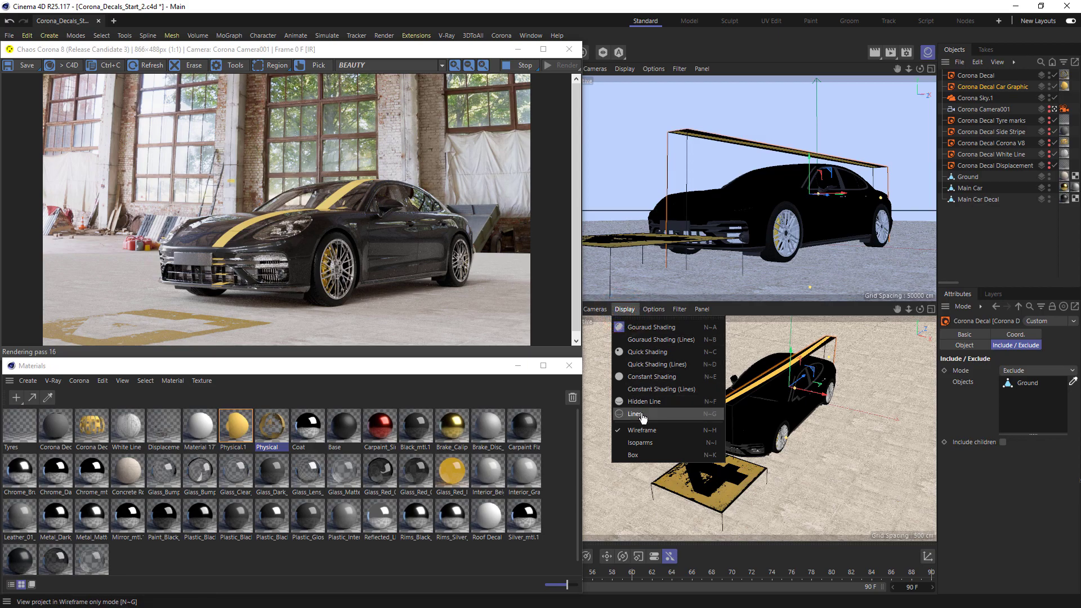
click(642, 416)
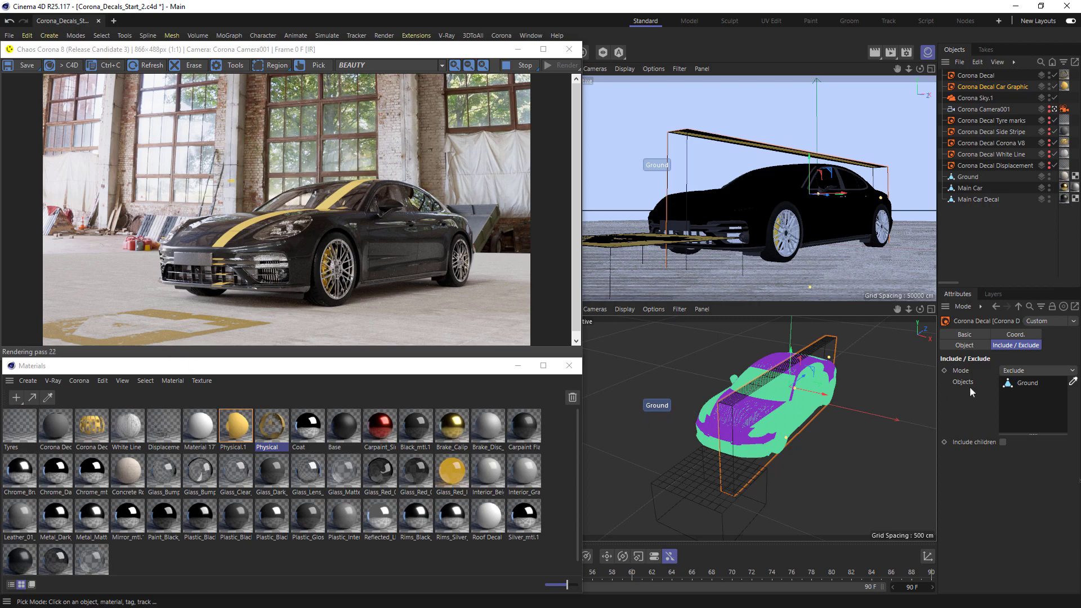
click(1073, 381)
click(803, 415)
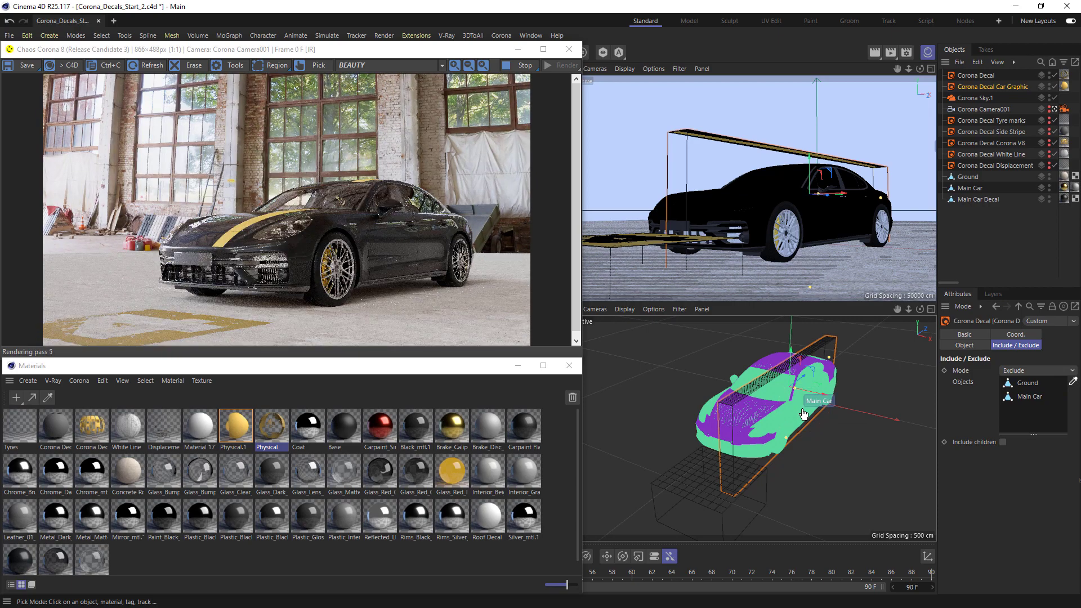
click(625, 309)
click(639, 327)
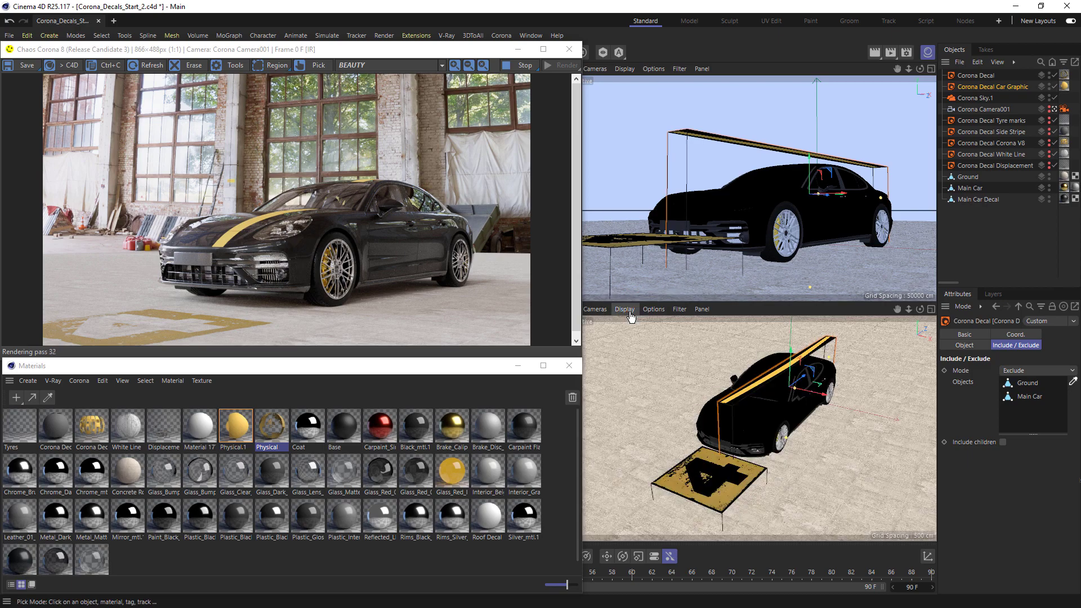
Duplicate the Car Graphic decal and move the copy sideways to form a second parallel stripe on the car
key(ctrl+c)
key(ctrl+v)
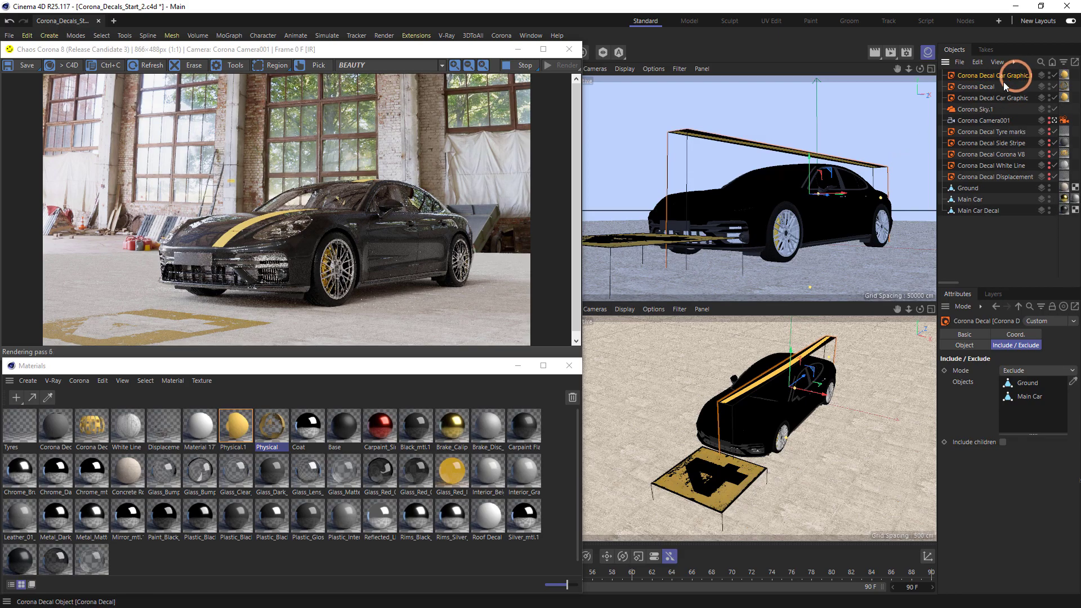
drag(818, 399, 808, 394)
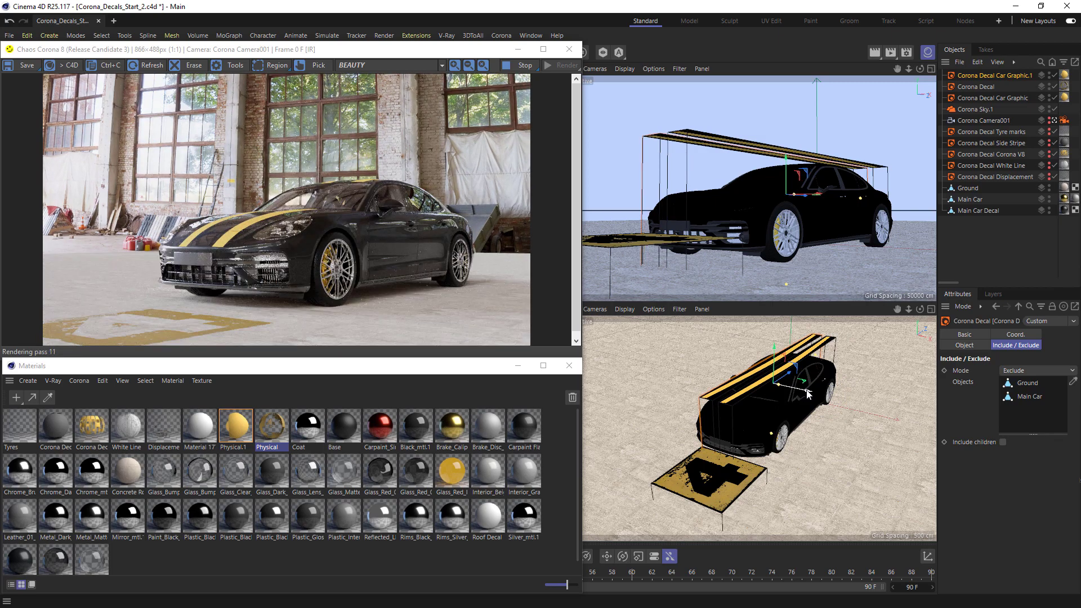
Make the Side Stripe, Corona V8, Tyre marks and White Line decals visible
click(1050, 146)
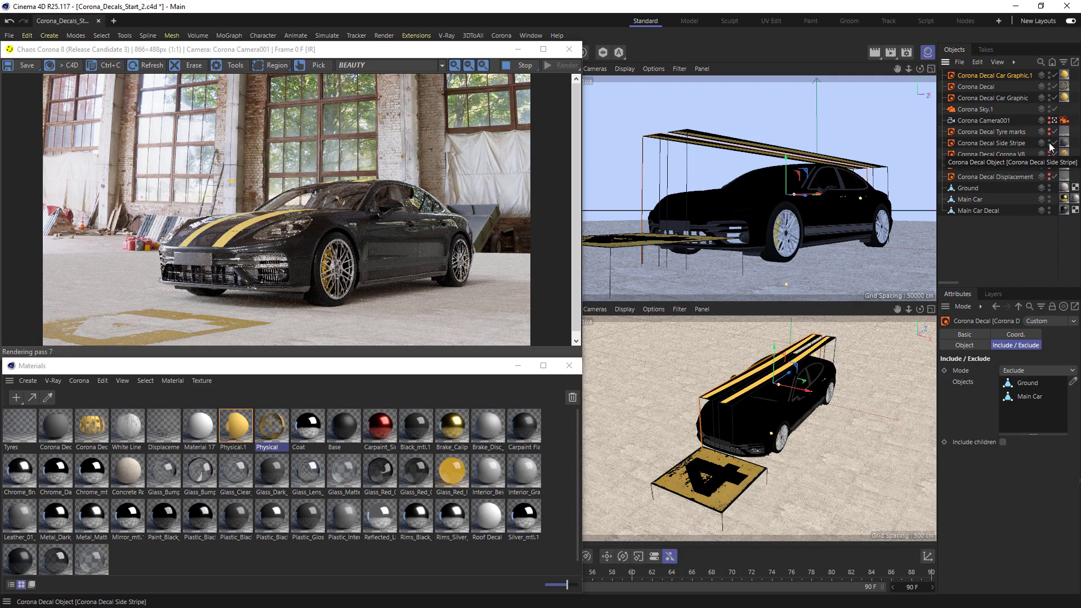
click(1048, 154)
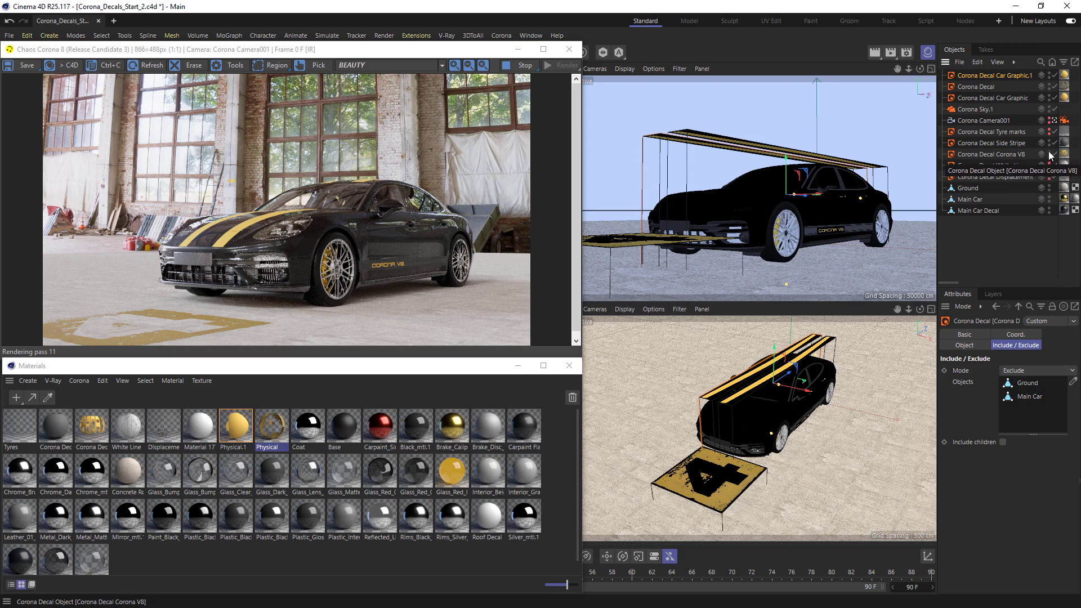
click(1048, 130)
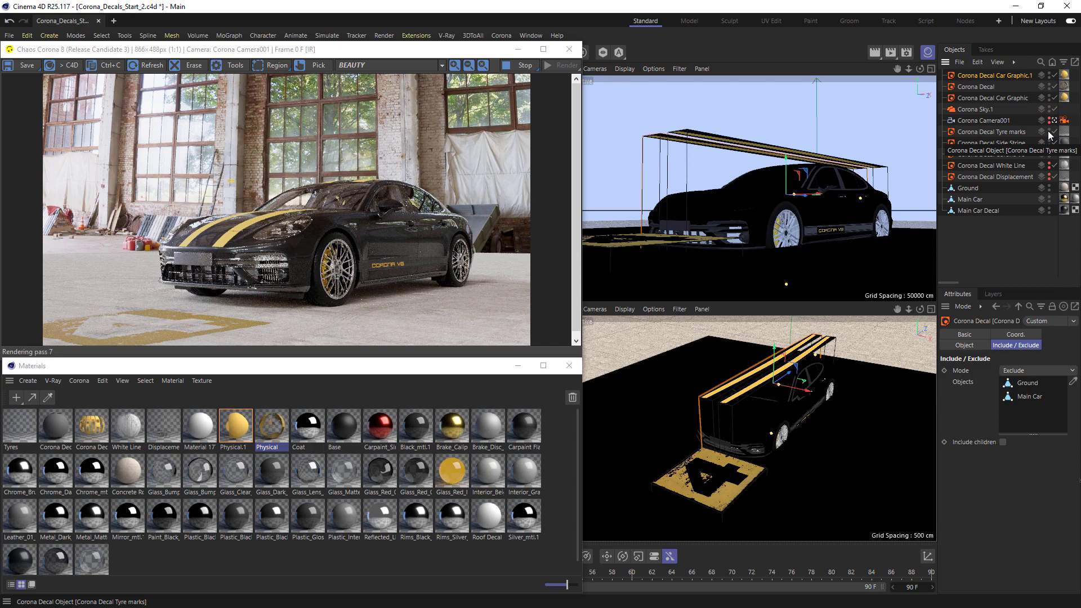
click(1048, 166)
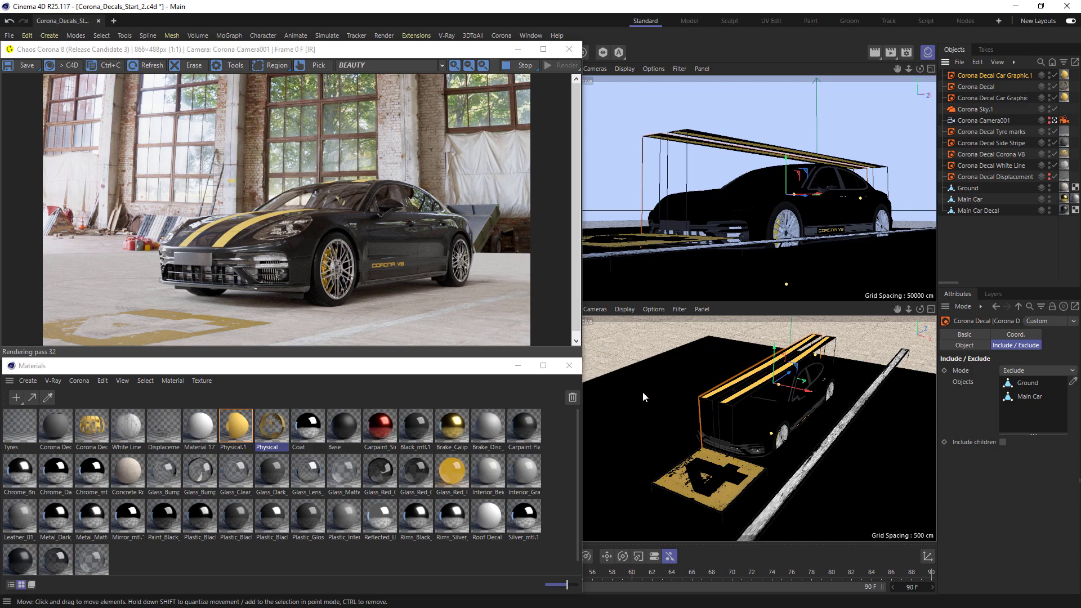
Raise the Tyre marks decal slightly along its vertical axis
click(1007, 133)
drag(753, 403, 756, 398)
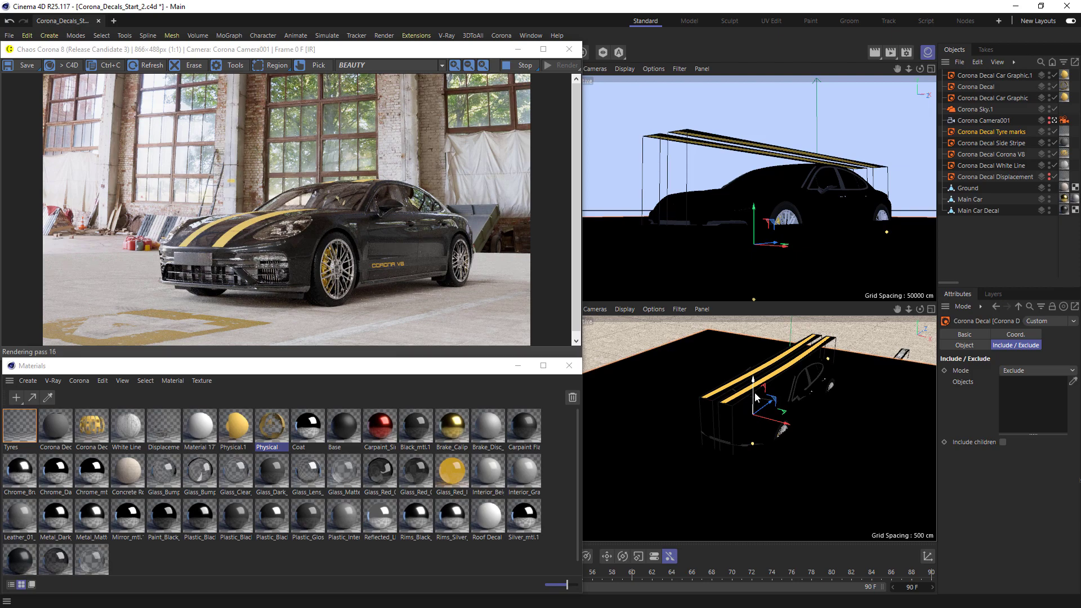
Make the Corona Decal Displacement visible and open the displacement settings of its material
click(1049, 178)
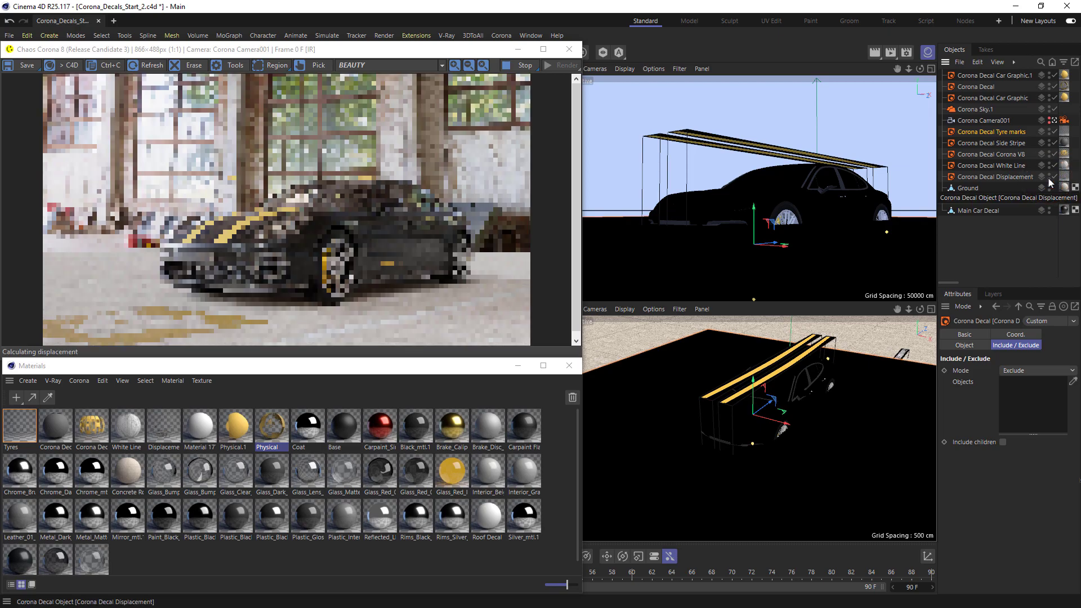
click(1049, 177)
click(1062, 176)
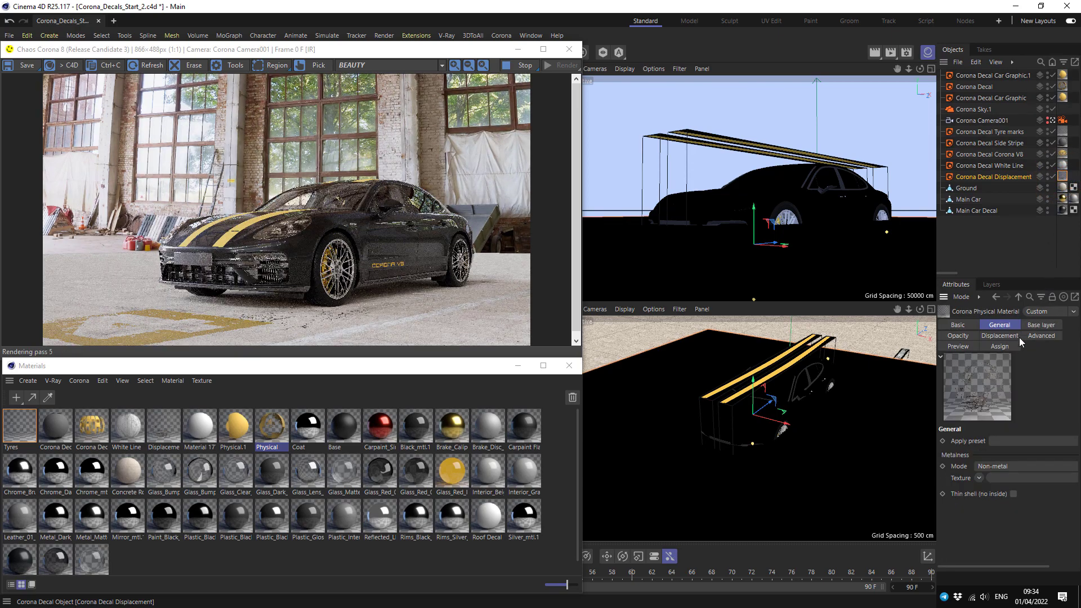
click(1000, 336)
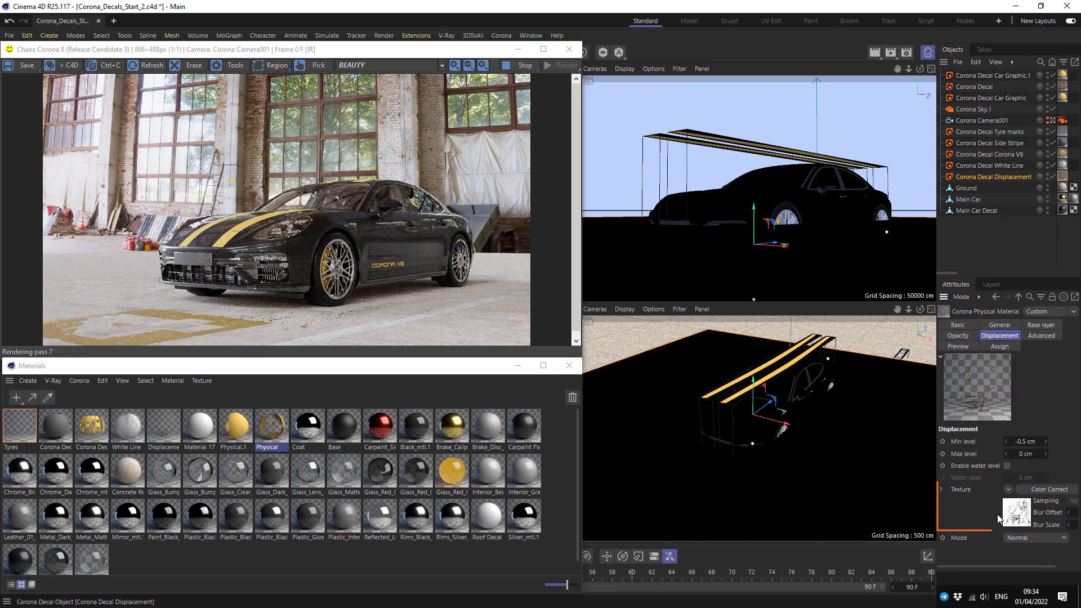